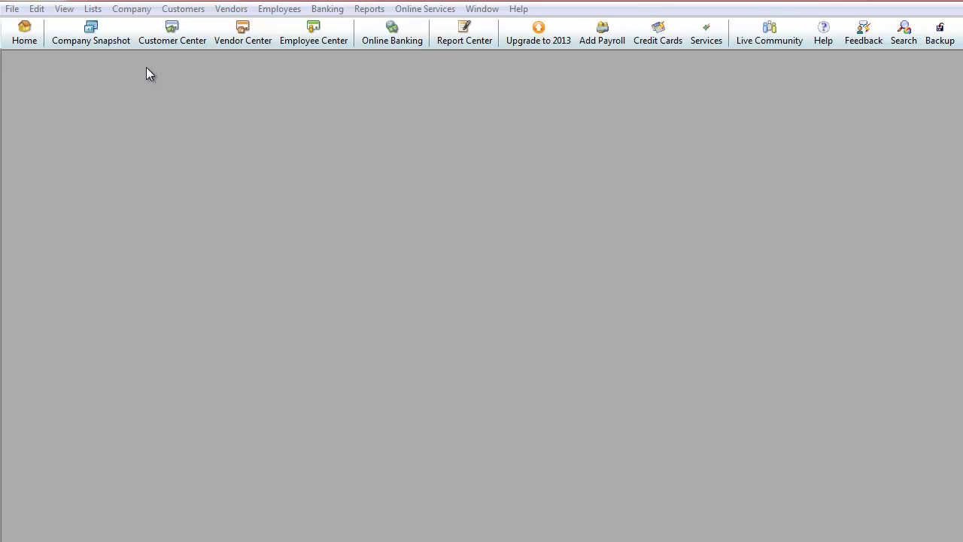
# Start a new Profit and Loss budget for the year 2013
pyautogui.click(131, 11)
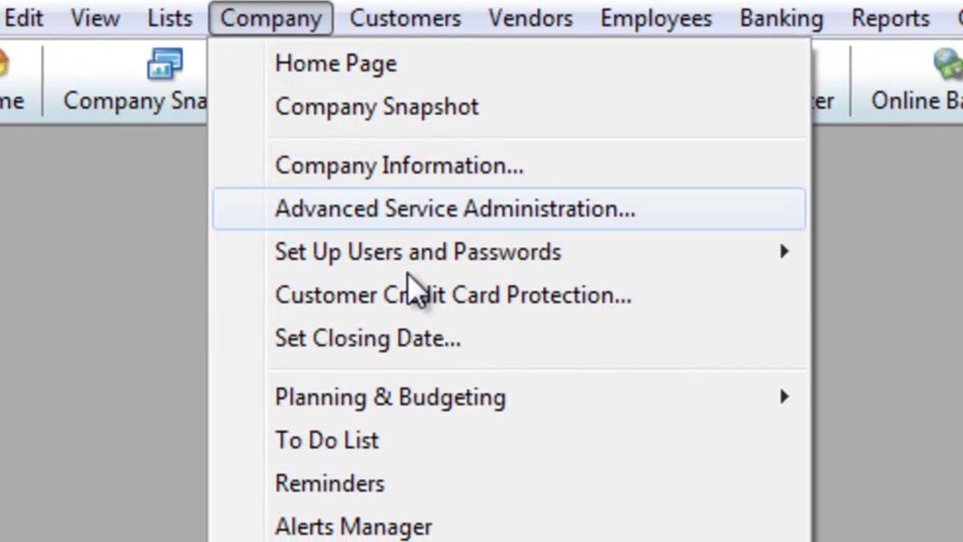
pyautogui.moveTo(508, 408)
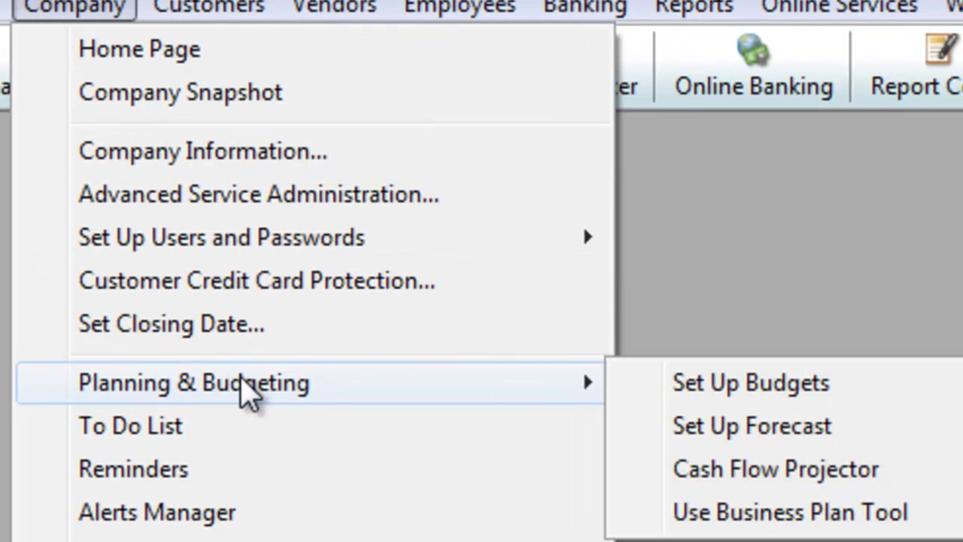
pyautogui.click(715, 384)
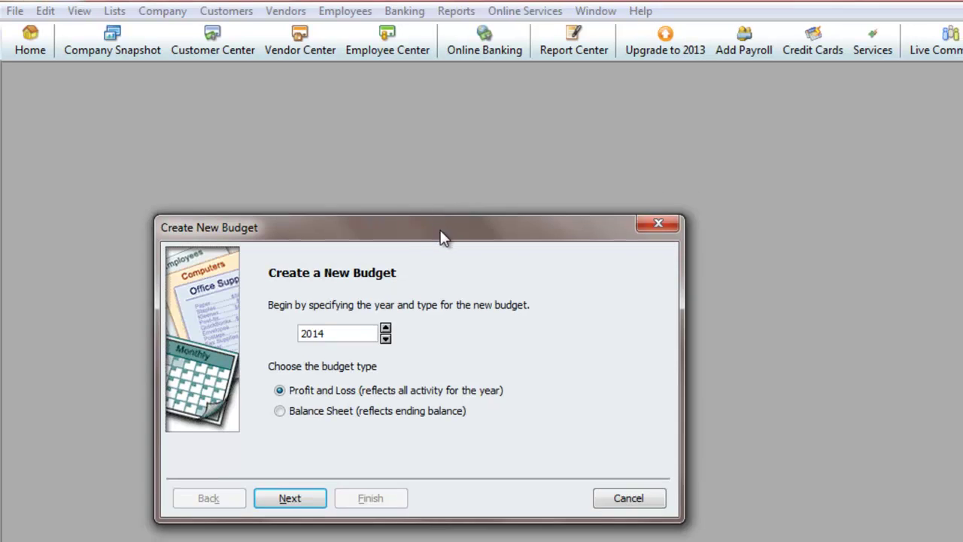
pyautogui.moveTo(444, 237); pyautogui.dragTo(434, 145)
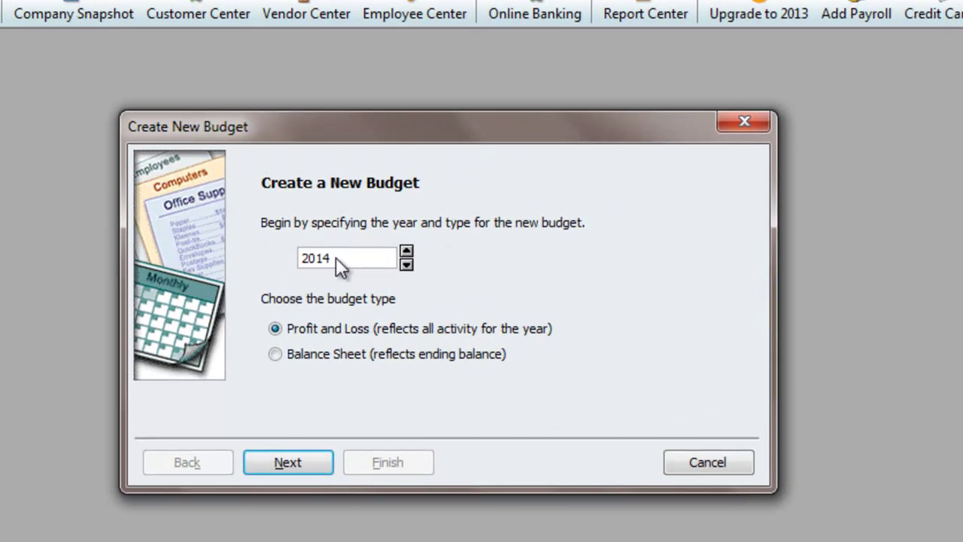
pyautogui.click(406, 265)
pyautogui.click(298, 465)
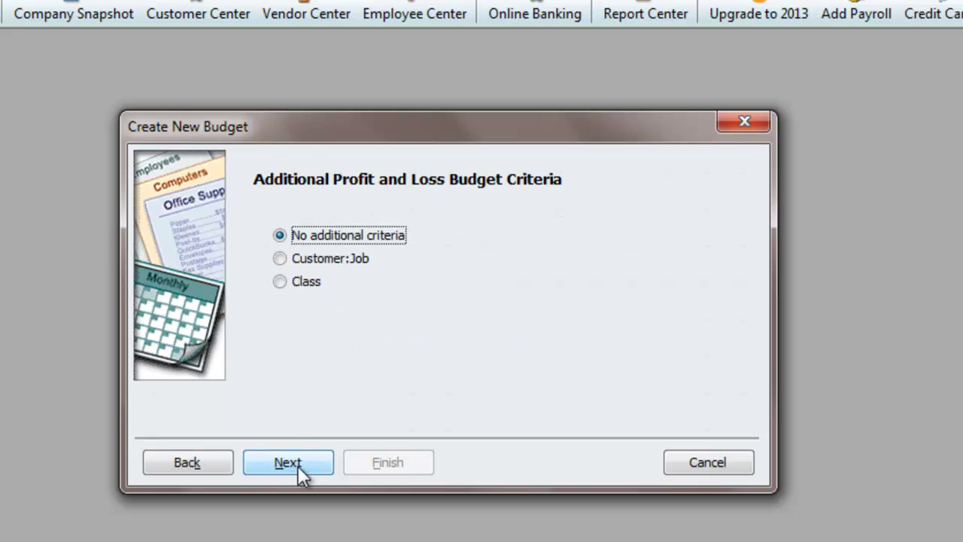
# Create the budget with no additional criteria, using the previous year's actual data
pyautogui.click(280, 281)
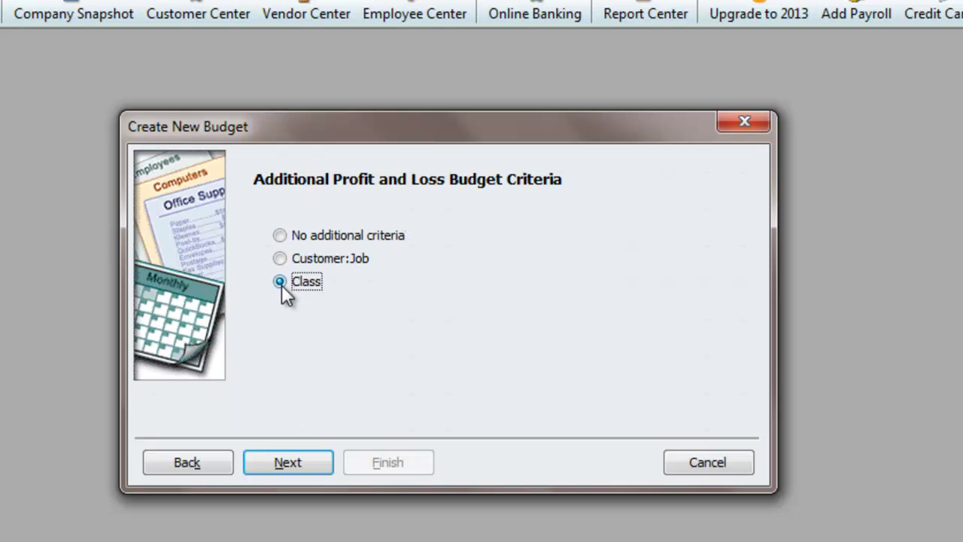
pyautogui.click(279, 236)
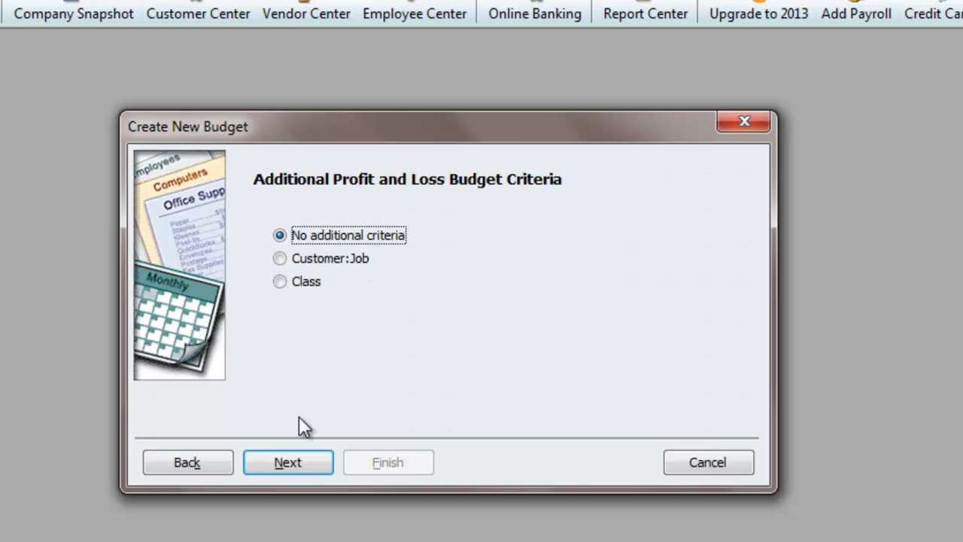
pyautogui.click(286, 468)
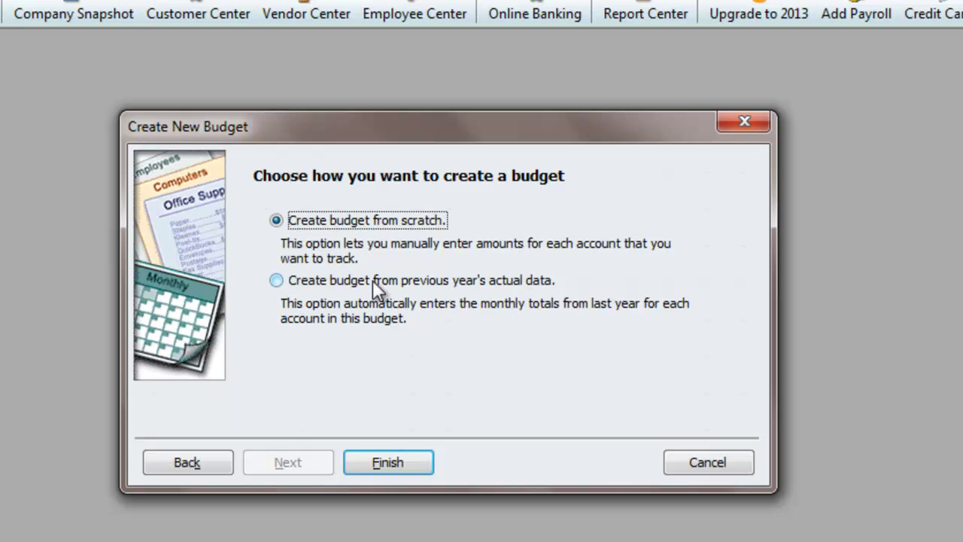
pyautogui.click(281, 284)
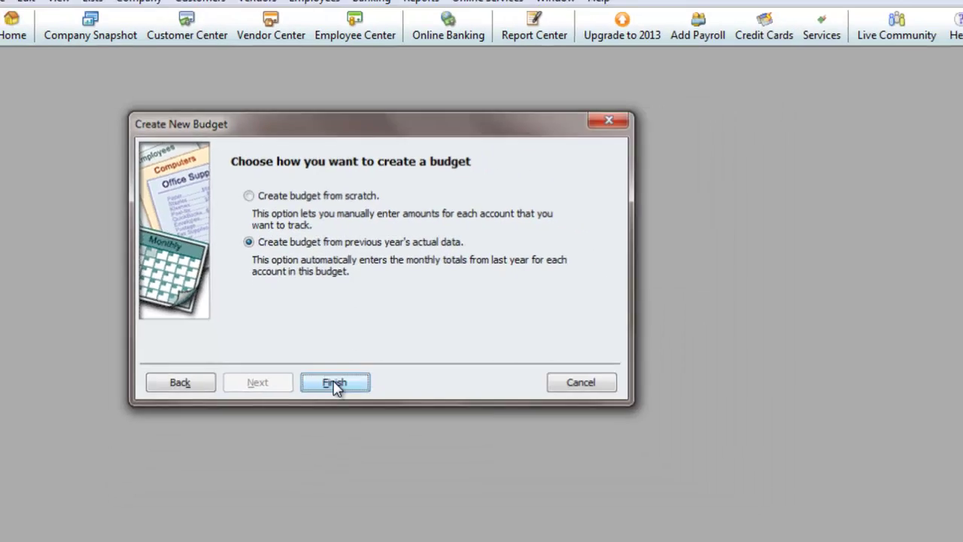
pyautogui.click(335, 384)
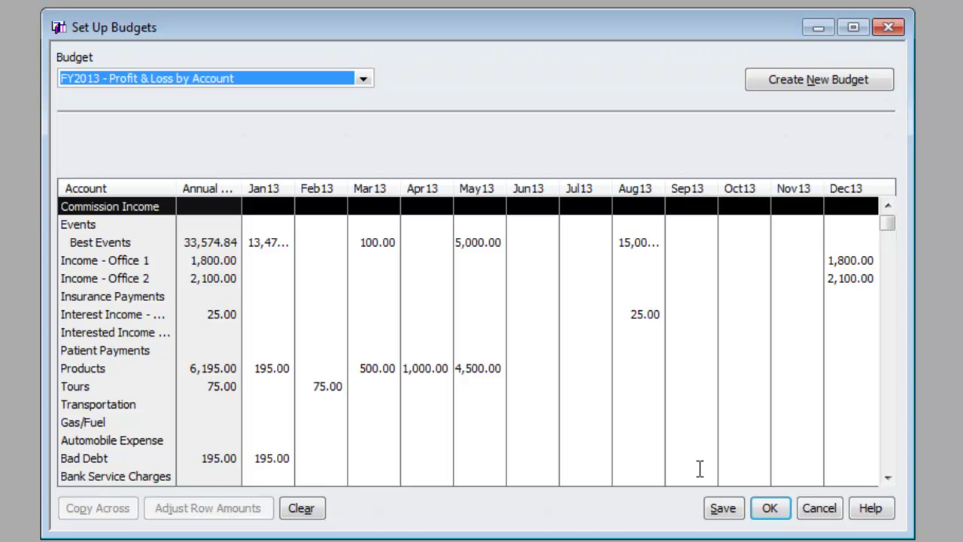
# Set the Best Events budget to 2500 for January, 3000 for February, 5000 for March and 500 for April 2013
pyautogui.click(190, 249)
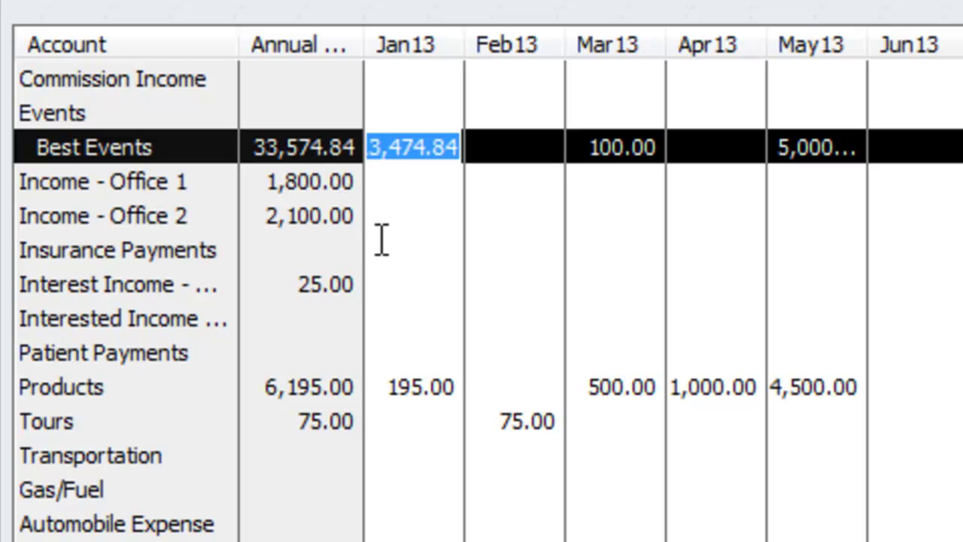
pyautogui.write('2500')
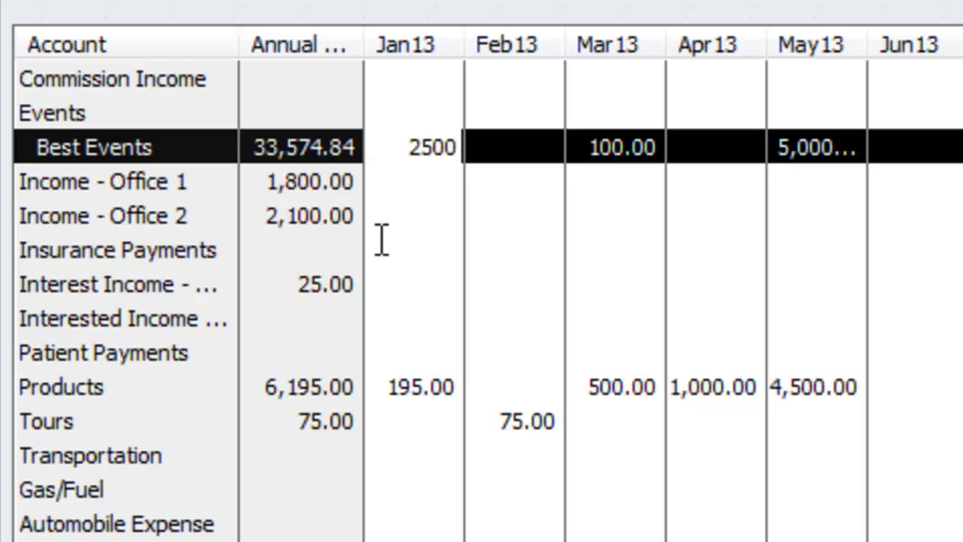
pyautogui.press('Tab')
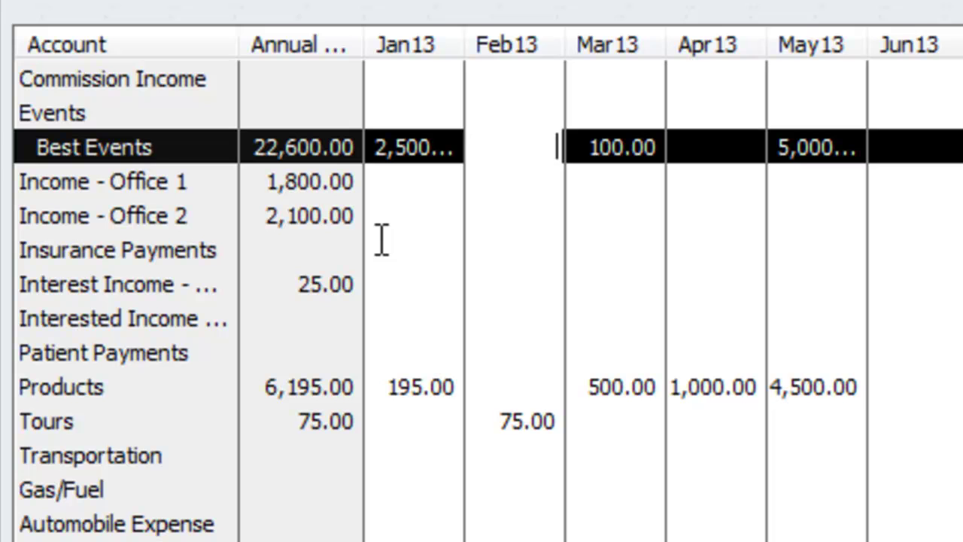
pyautogui.write('3000')
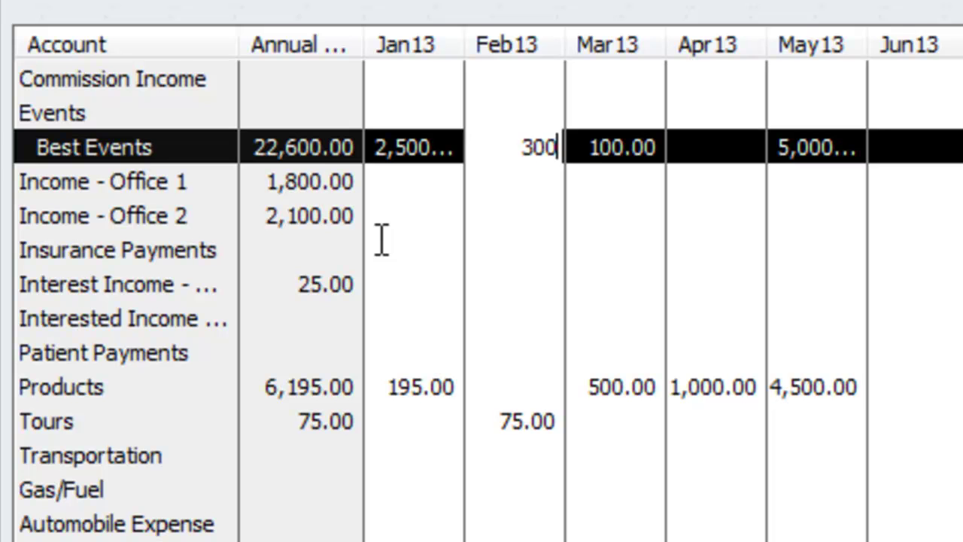
pyautogui.press('Tab')
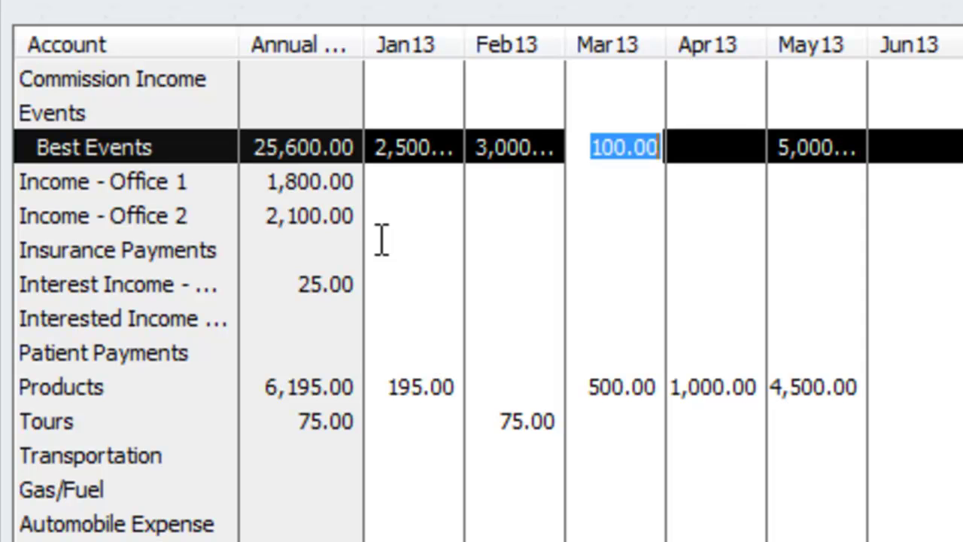
pyautogui.write('5000')
pyautogui.press('Tab')
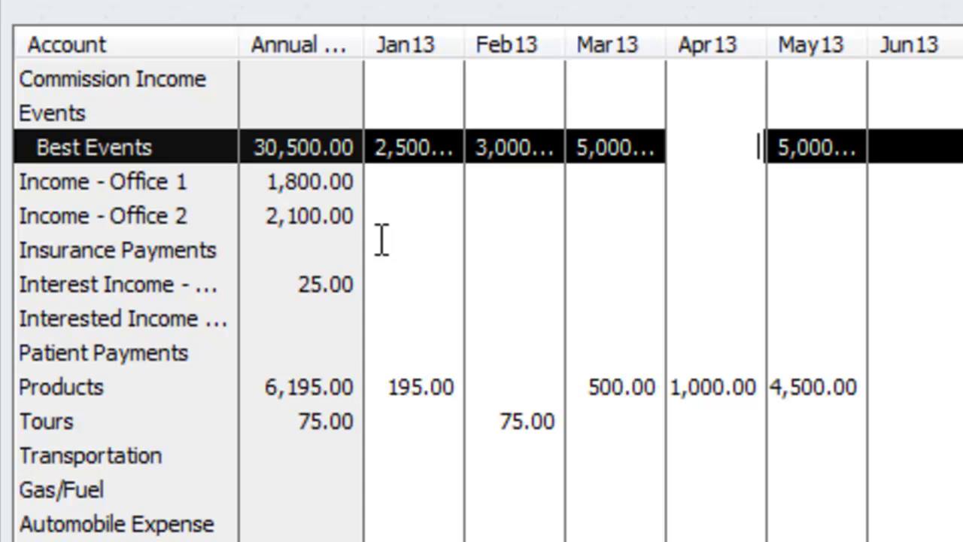
pyautogui.write('500')
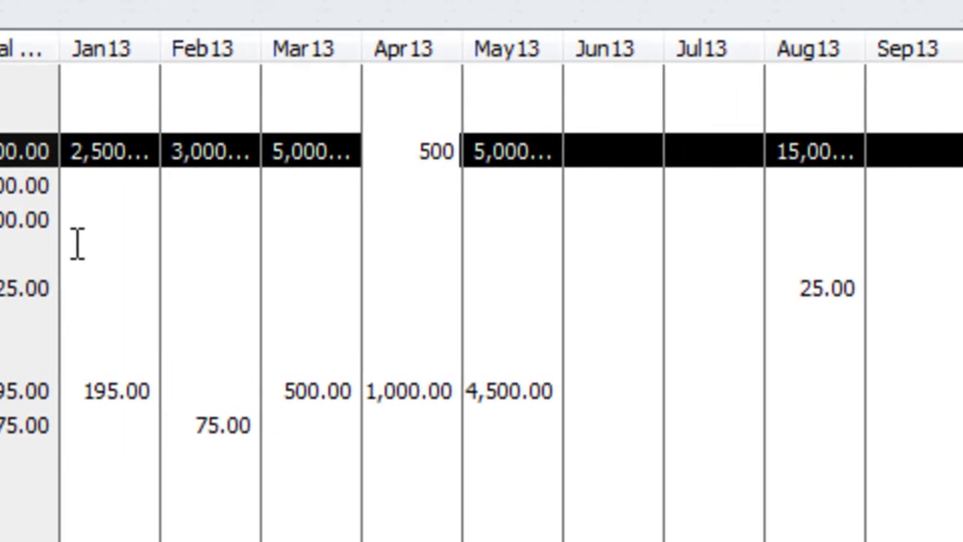
pyautogui.press('Tab')
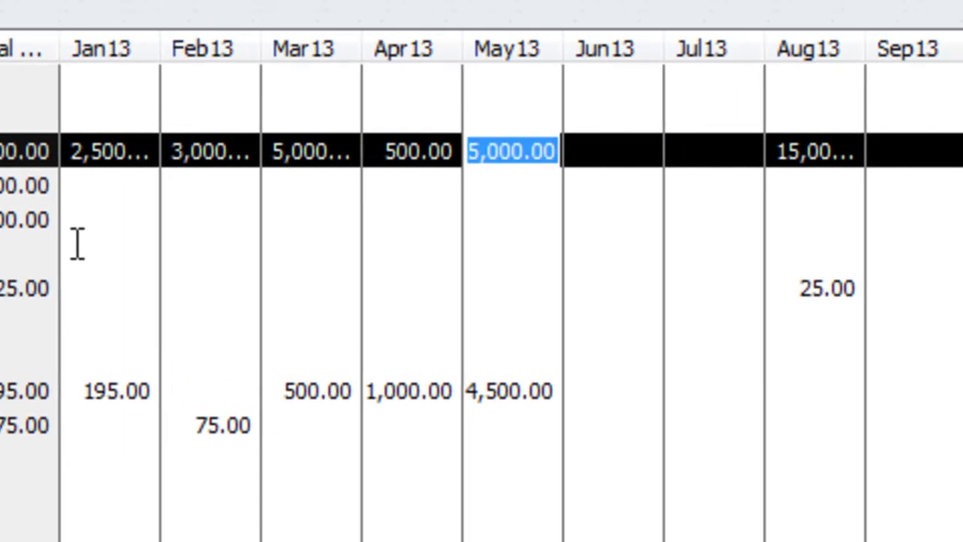
pyautogui.press('Tab')
pyautogui.press('Tab')
pyautogui.press('Tab')
pyautogui.press('Tab')
pyautogui.press('Down')
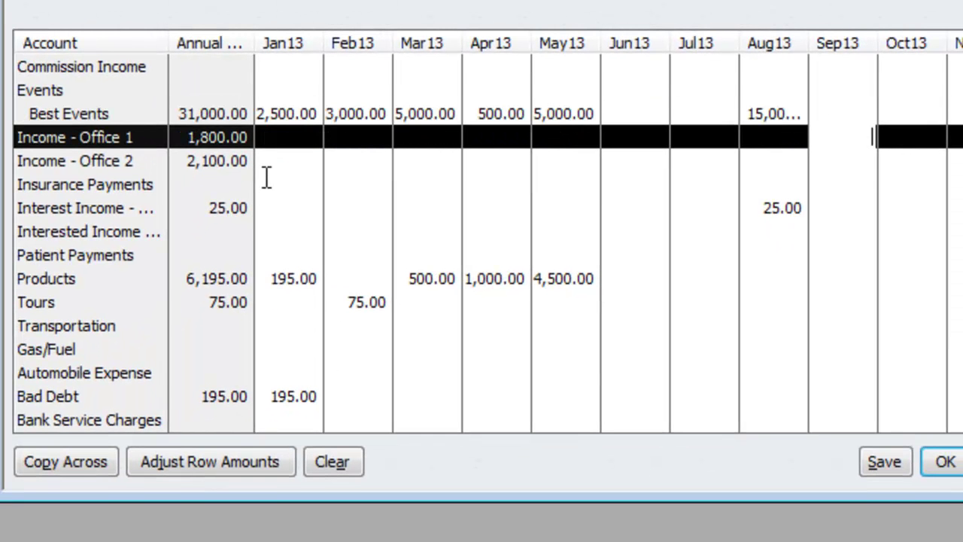
# Enter 200 for January in the Income - Office 1 row and copy it across all the remaining months
pyautogui.click(282, 140)
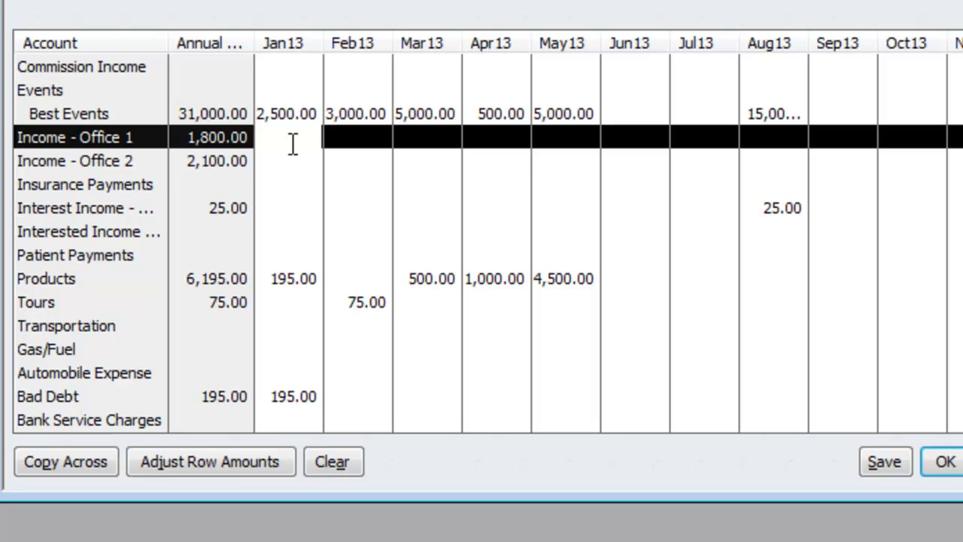
pyautogui.write('200')
pyautogui.press('Tab')
pyautogui.click(292, 147)
pyautogui.click(62, 460)
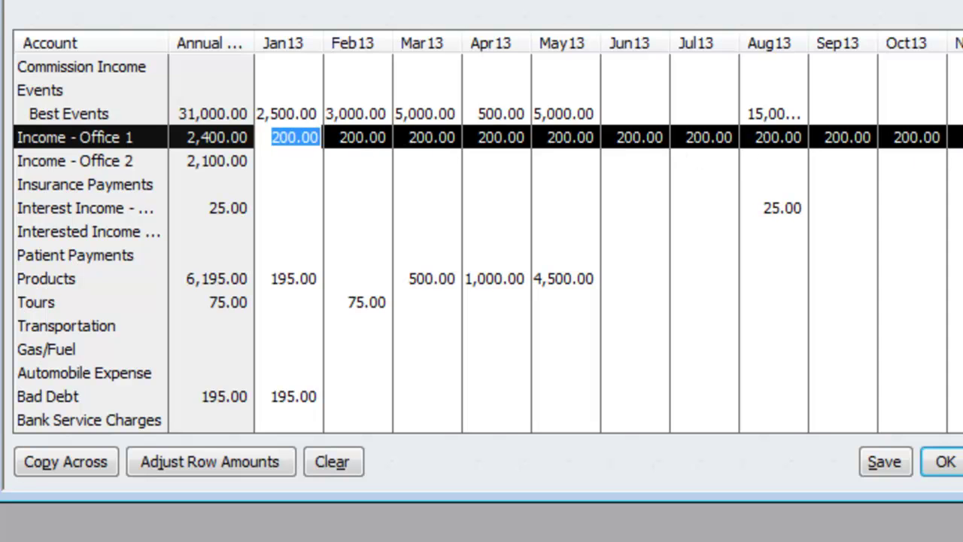
# Enter 200 for January in Income - Office 2 and increase the remaining months by 10% from the currently selected month with compounding enabled
pyautogui.click(262, 164)
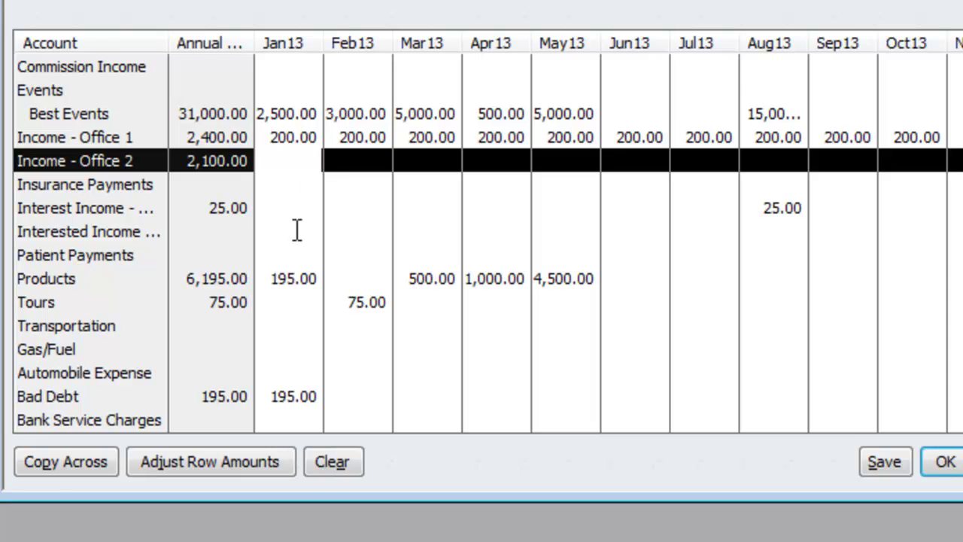
pyautogui.write('200')
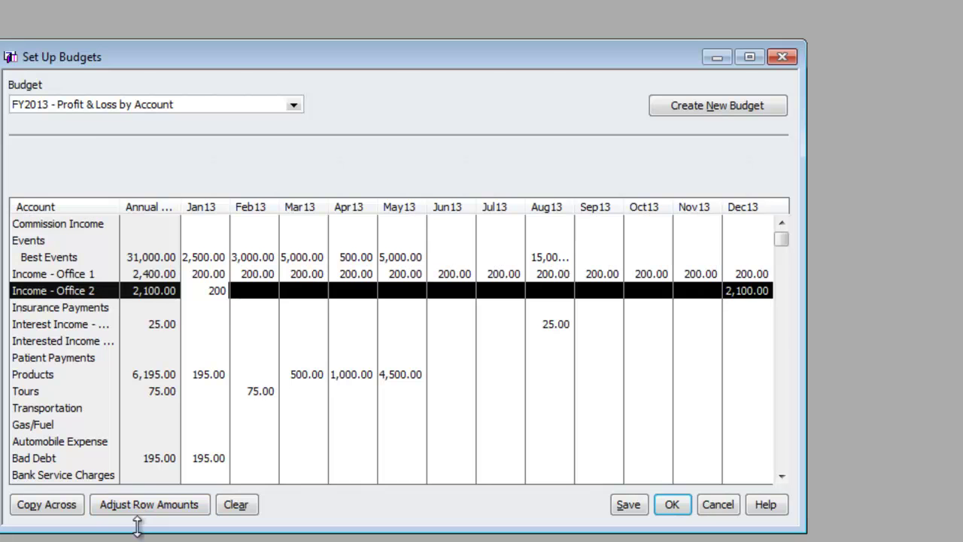
pyautogui.click(146, 511)
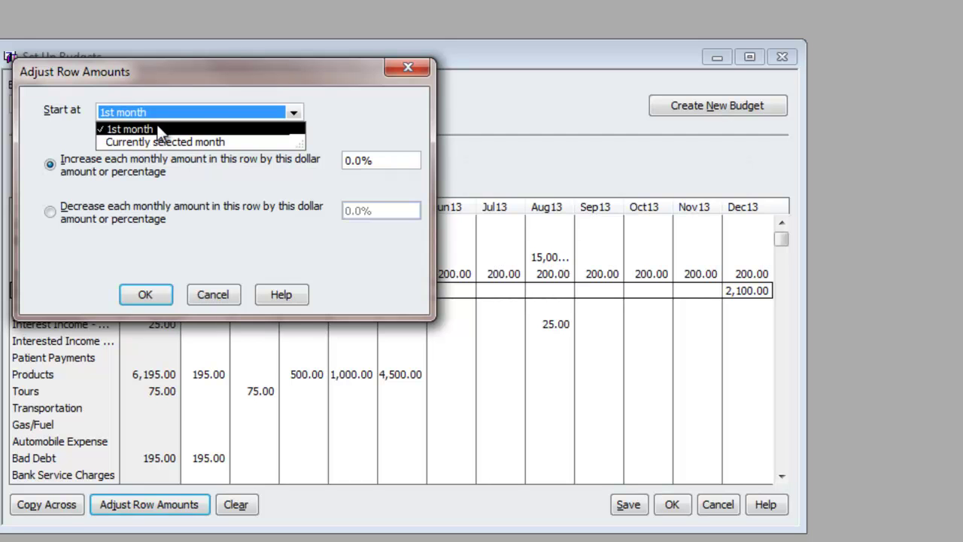
pyautogui.click(137, 139)
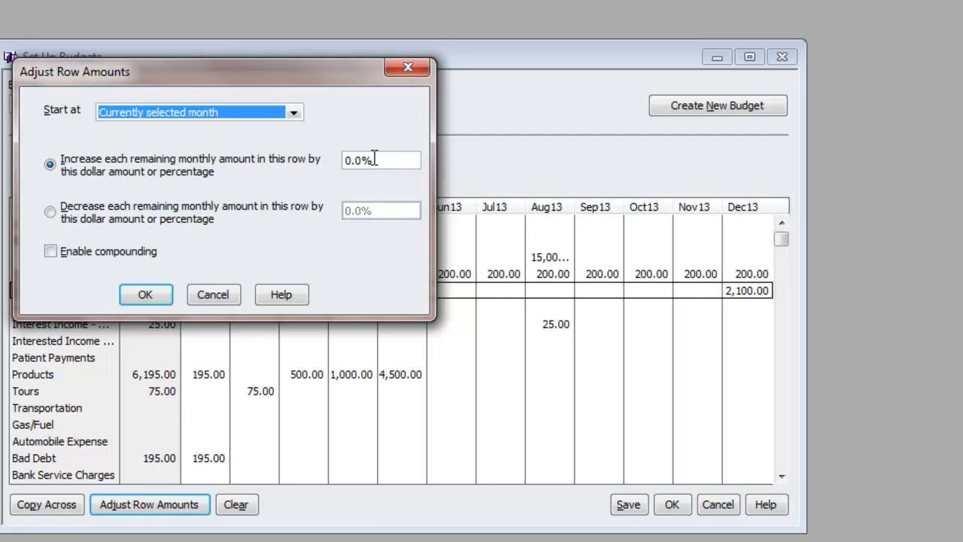
pyautogui.click(352, 160)
pyautogui.write('10')
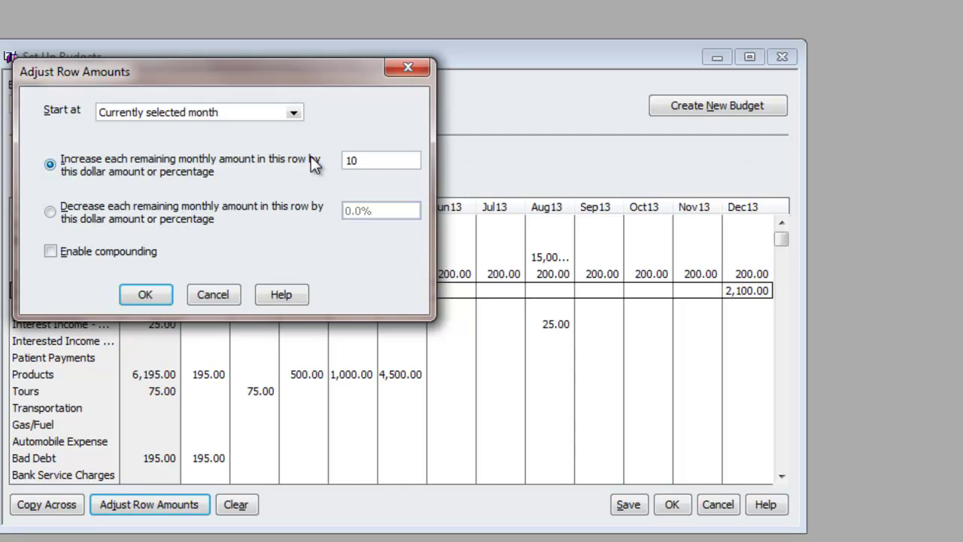
pyautogui.write('%')
pyautogui.press('BackSpace')
pyautogui.write('%')
pyautogui.moveTo(140, 296); pyautogui.dragTo(87, 257)
pyautogui.click(57, 254)
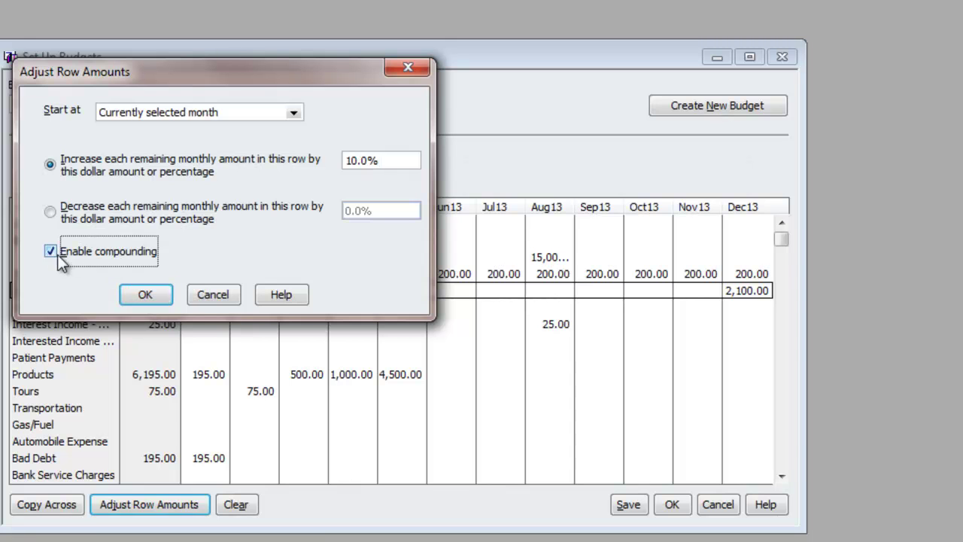
pyautogui.click(149, 294)
pyautogui.press('Tab')
pyautogui.press('Tab')
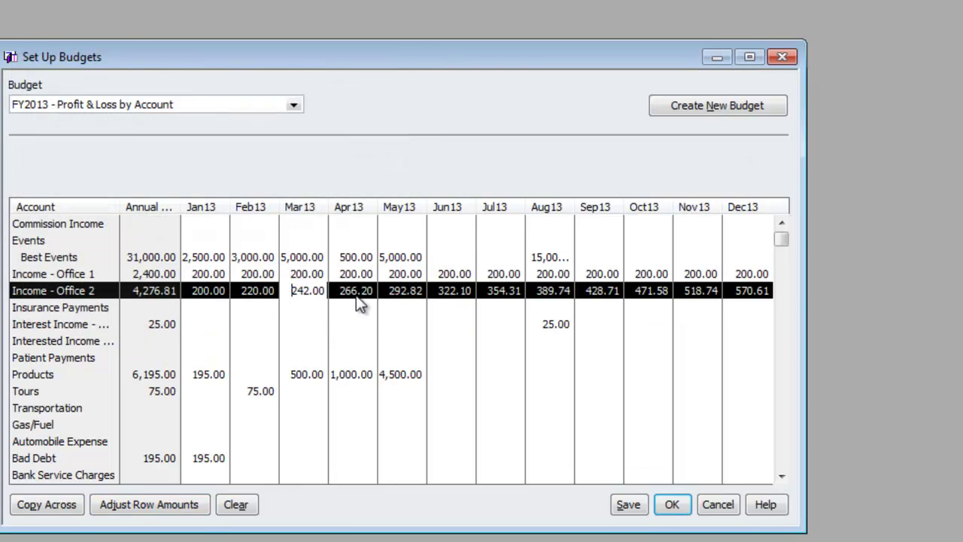
# Look over the remaining accounts in the FY2013 budget, then accept it and close the budget window
pyautogui.click(412, 302)
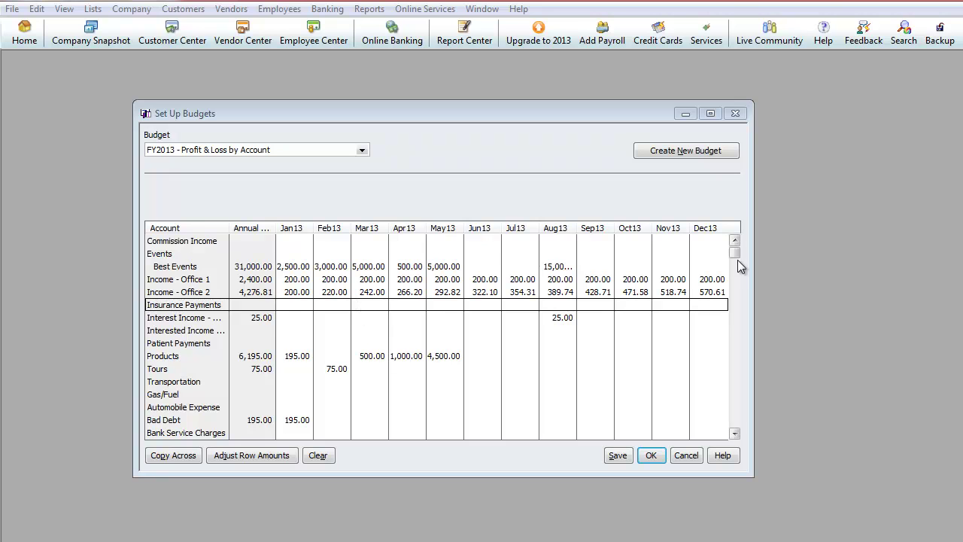
pyautogui.moveTo(735, 256); pyautogui.dragTo(744, 361)
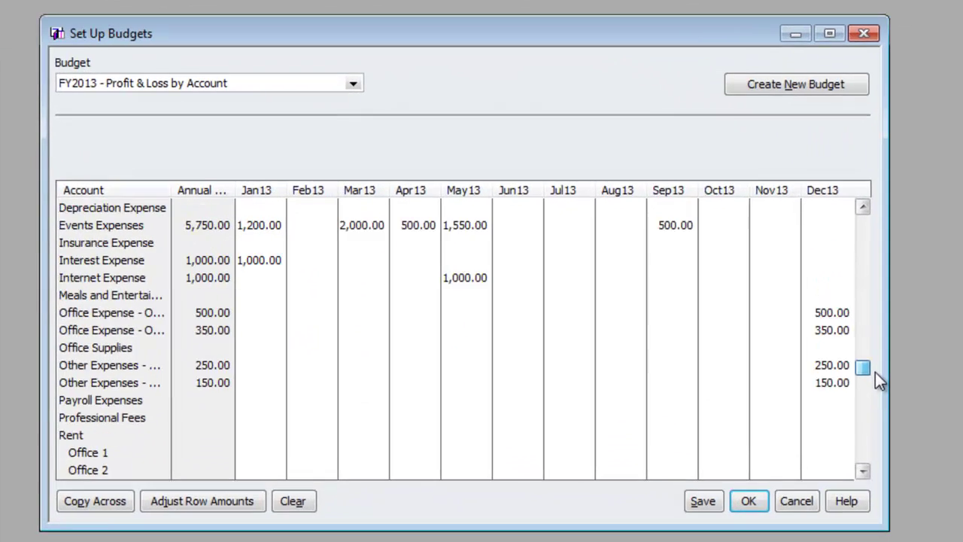
pyautogui.moveTo(875, 372); pyautogui.dragTo(870, 276)
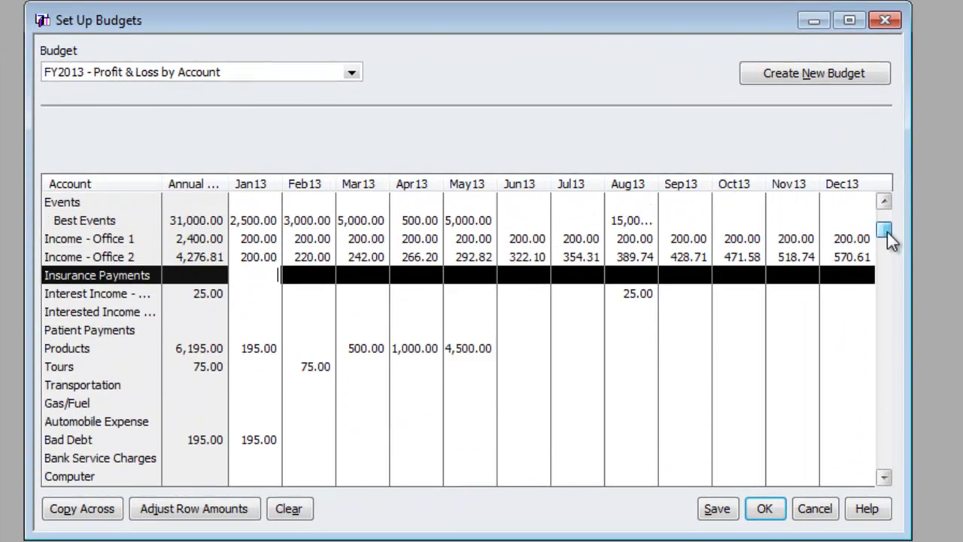
pyautogui.moveTo(887, 230); pyautogui.dragTo(881, 203)
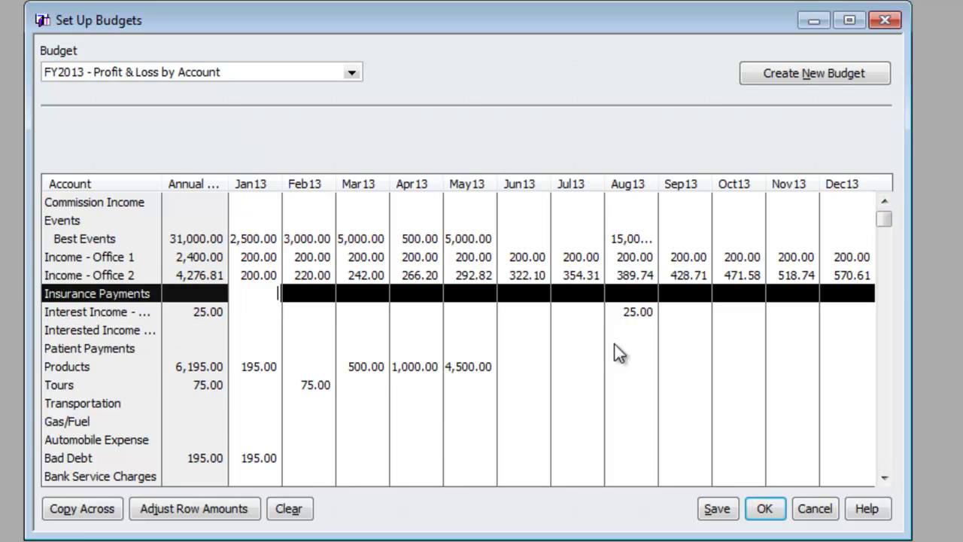
pyautogui.scroll(-12, 817, 326)
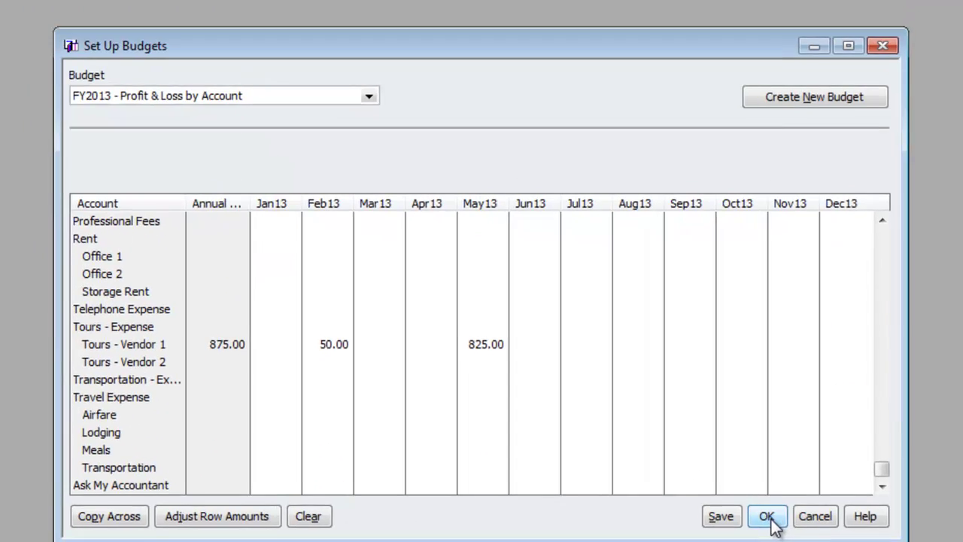
pyautogui.click(768, 517)
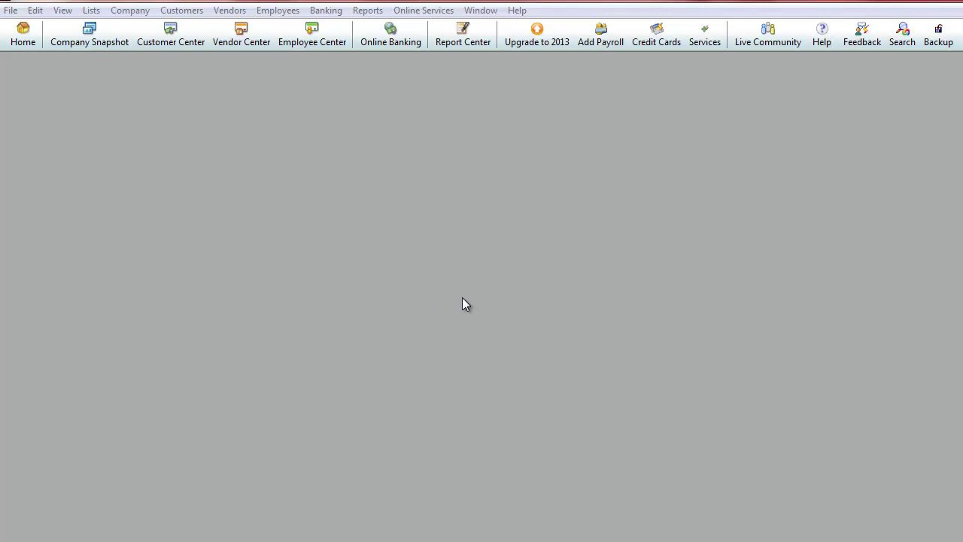
# Reopen the FY2013 Profit & Loss budget and enlarge its window so more accounts and full monthly amounts fit
pyautogui.click(122, 14)
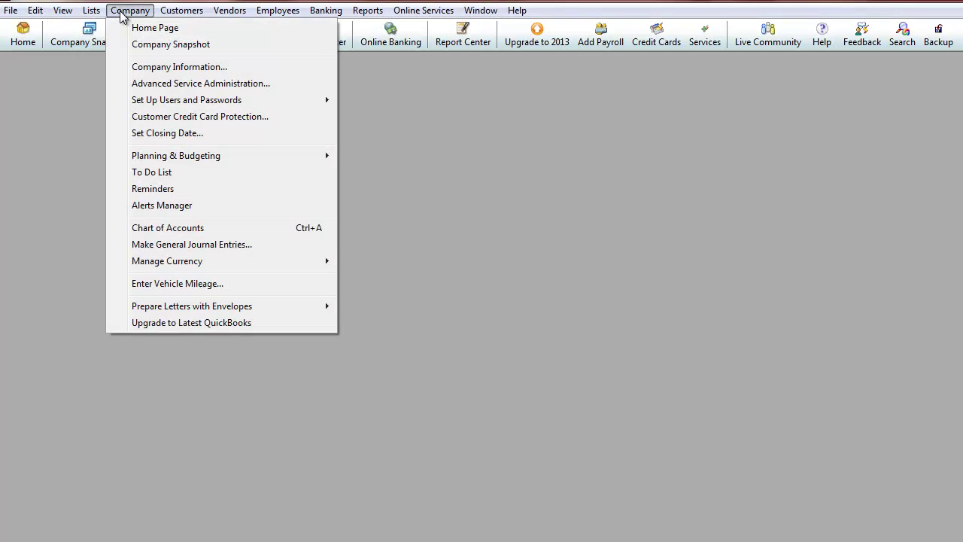
pyautogui.moveTo(149, 157)
pyautogui.click(403, 159)
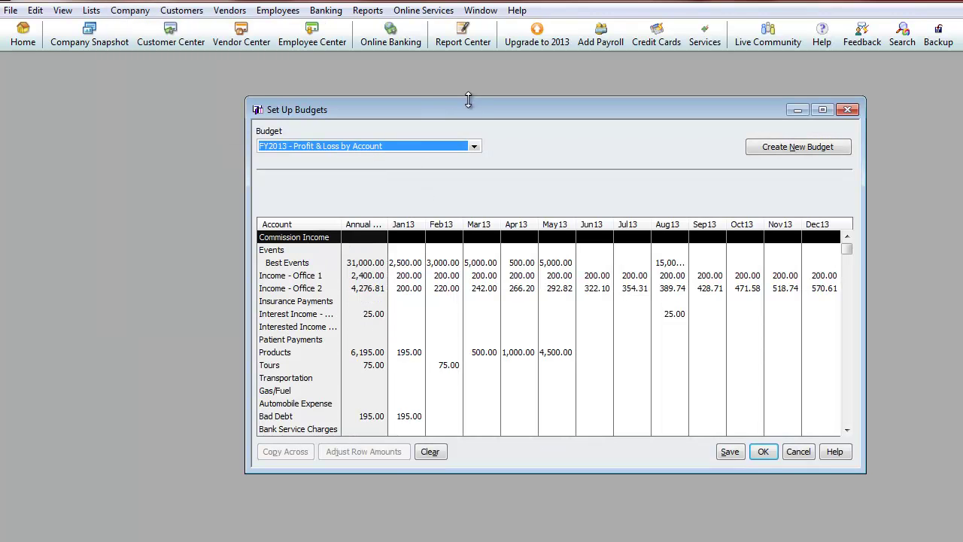
pyautogui.moveTo(471, 111); pyautogui.dragTo(399, 90)
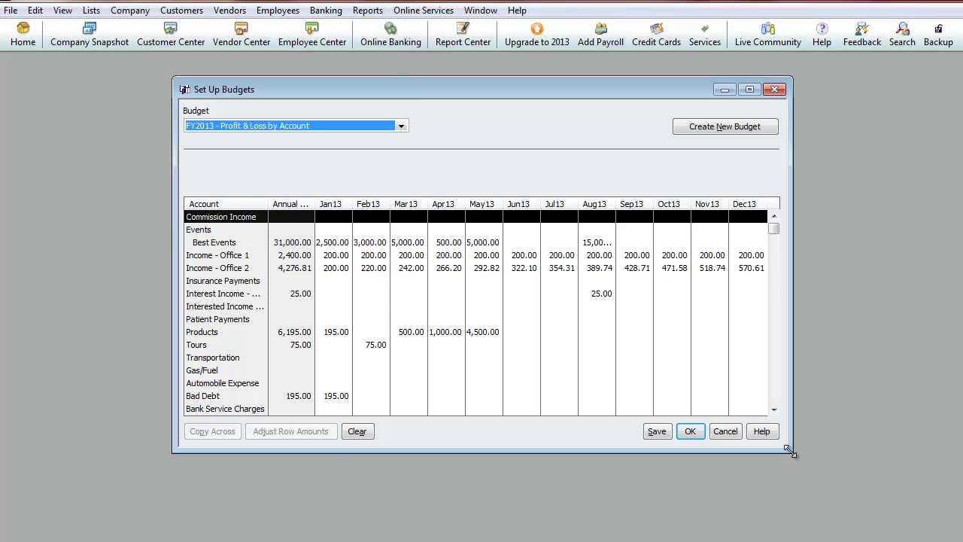
pyautogui.moveTo(794, 453); pyautogui.dragTo(954, 541)
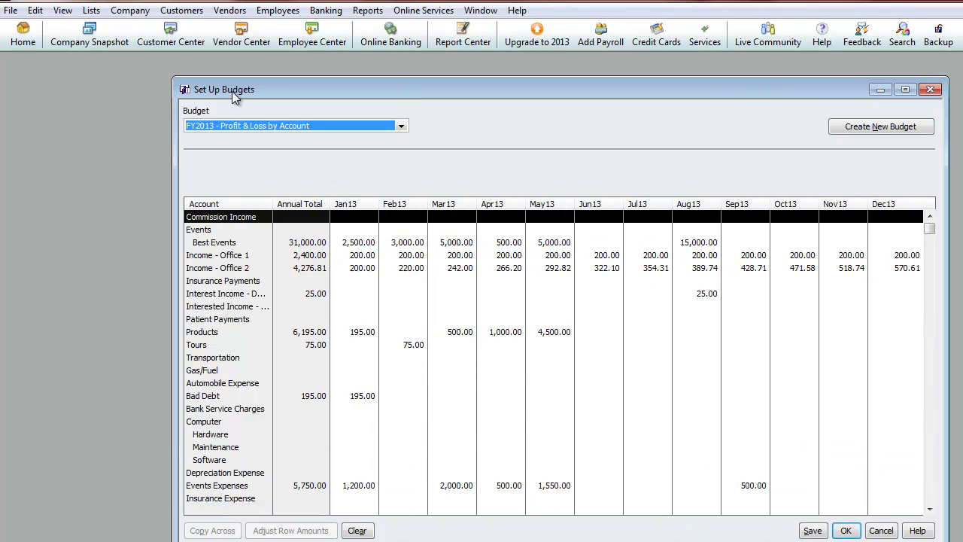
pyautogui.moveTo(172, 78); pyautogui.dragTo(30, 57)
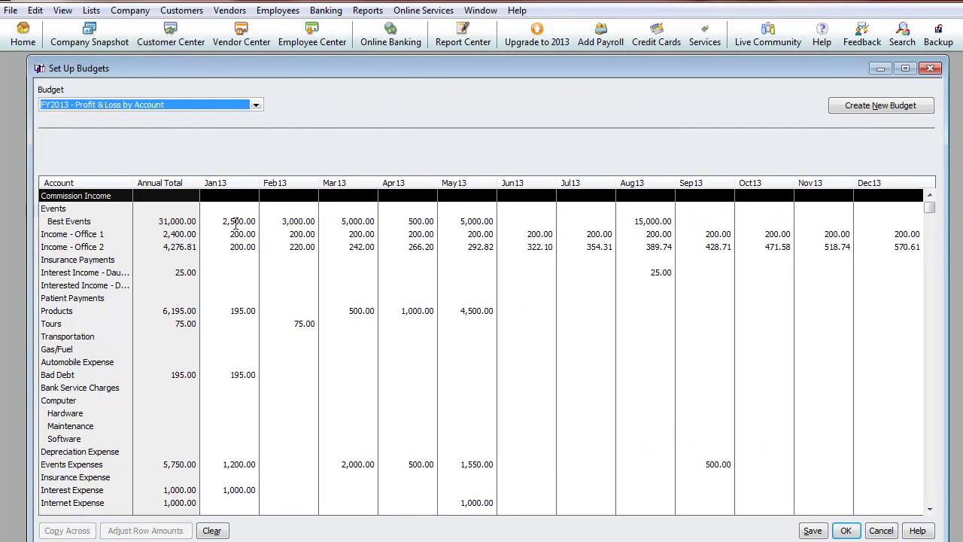